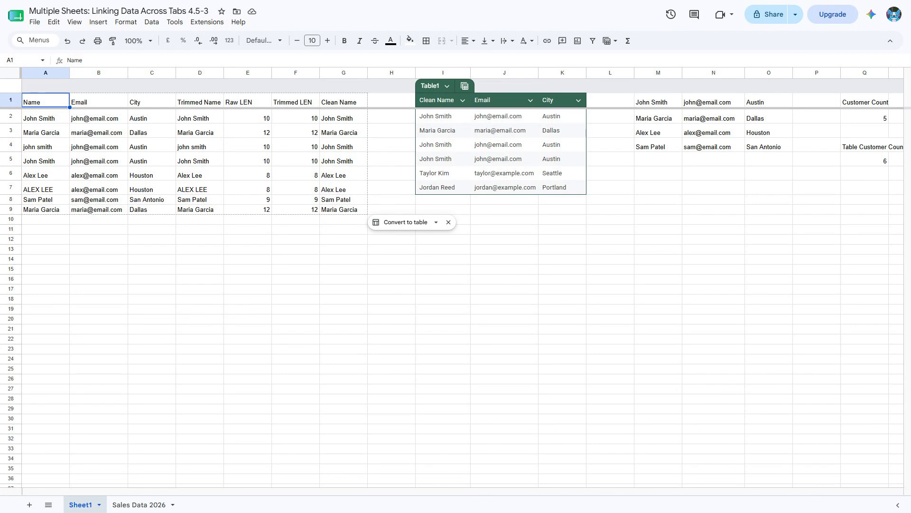
- Protect range B2:B8 on the Sales Data 2026 sheet, described as "Q1 Sales Figures", showing a warning when the range is edited
click(139, 505)
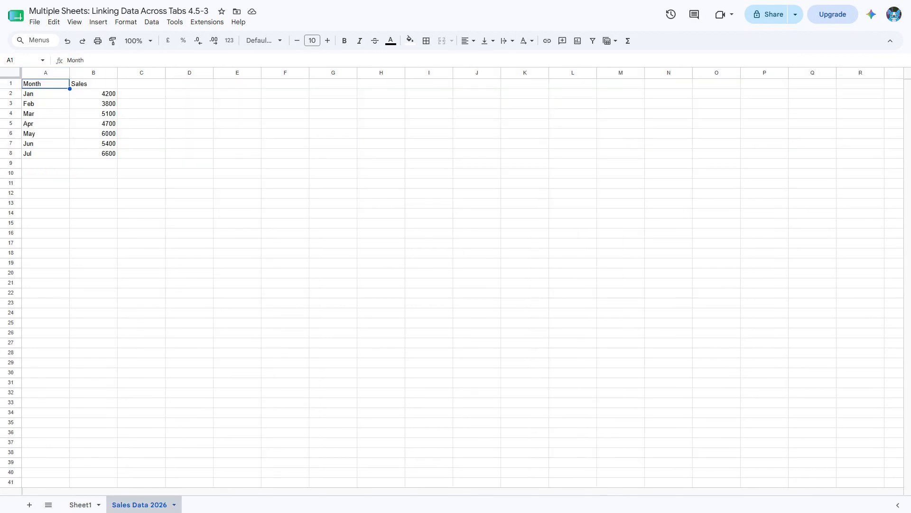
key(ctrl+j)
text(B2:B8)
key(Return)
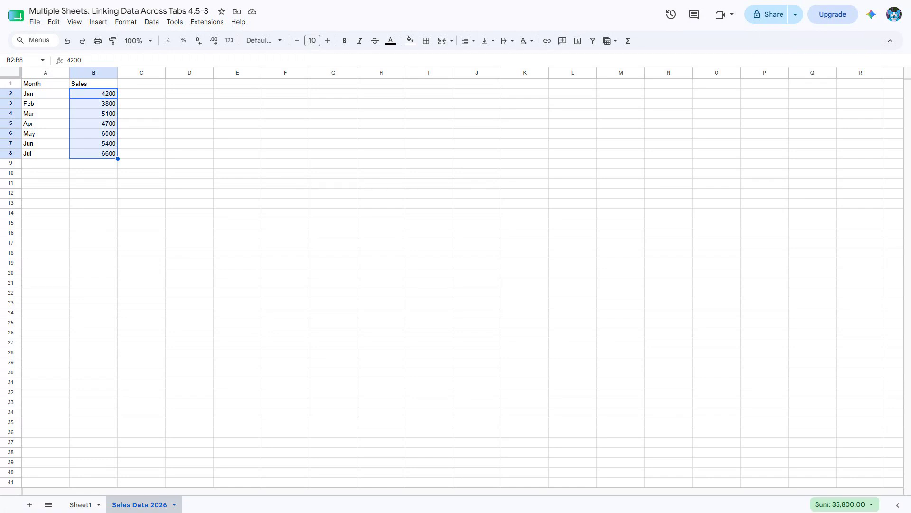
key(alt+d)
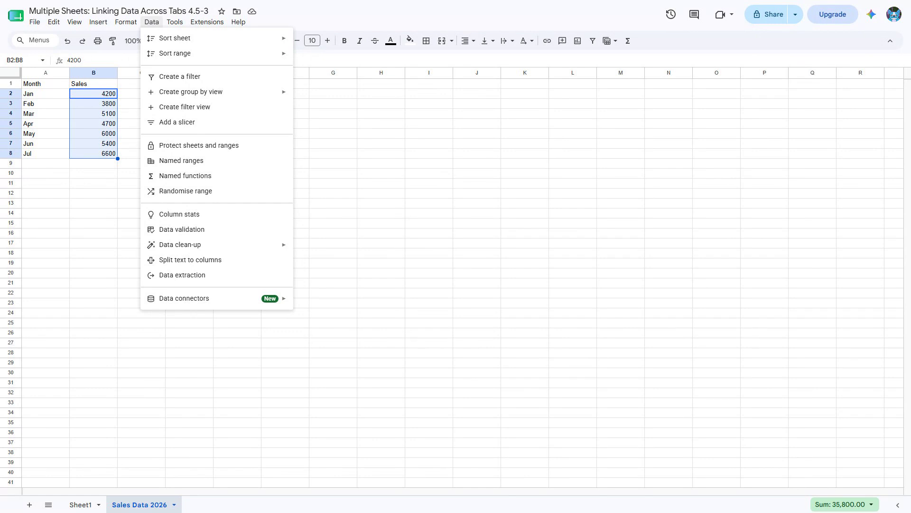
click(199, 145)
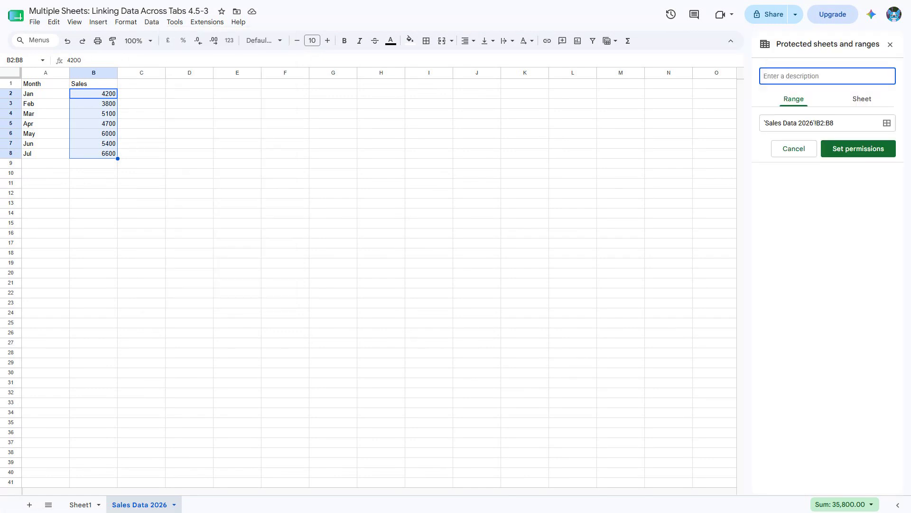
text(Q1 Sales Figures)
click(858, 148)
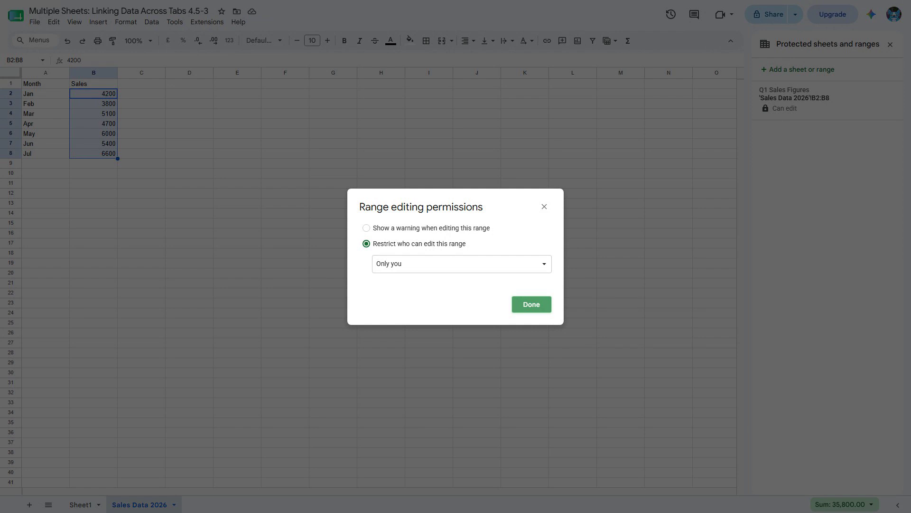
click(366, 227)
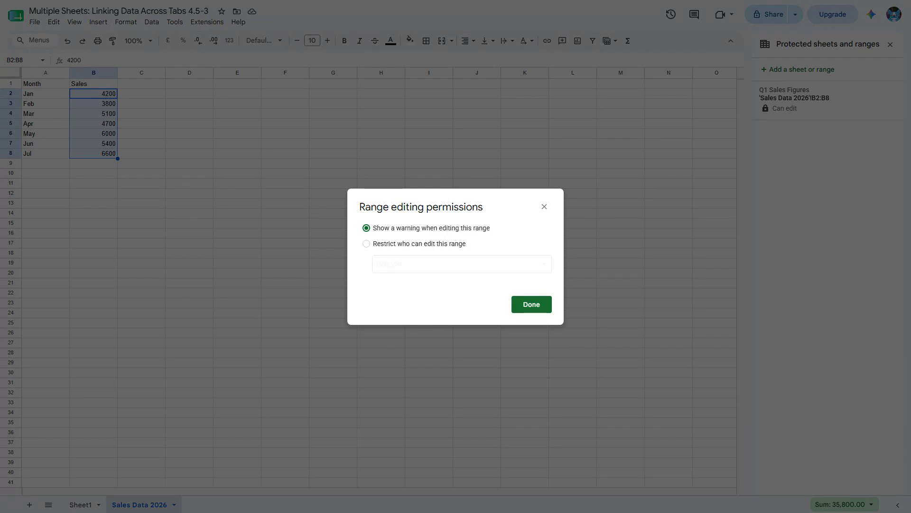
click(532, 304)
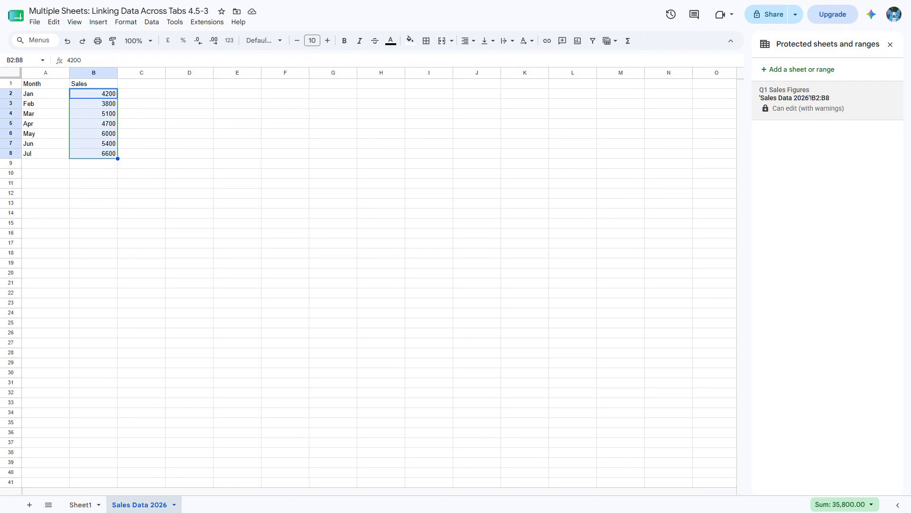
- Test the range protection by changing the Jan sales in B2 to 99999 and accepting the edit anyway
click(93, 94)
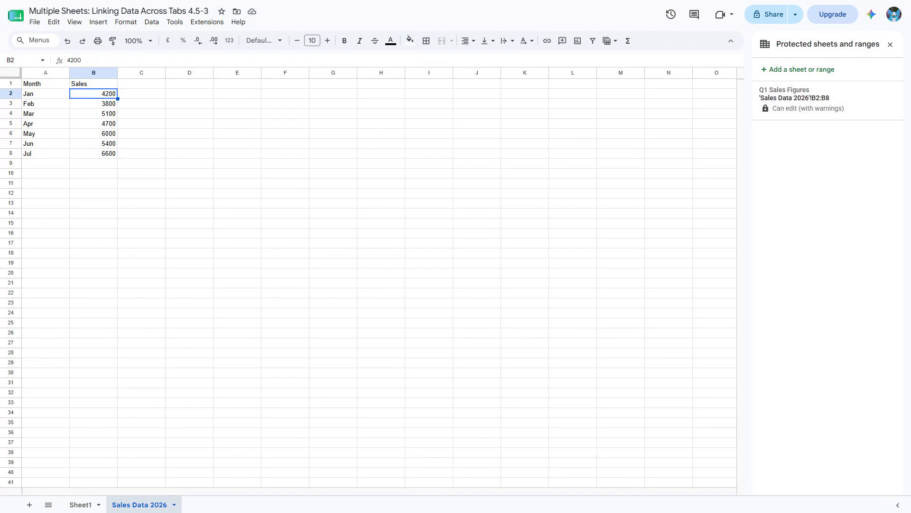
text(99999)
key(Return)
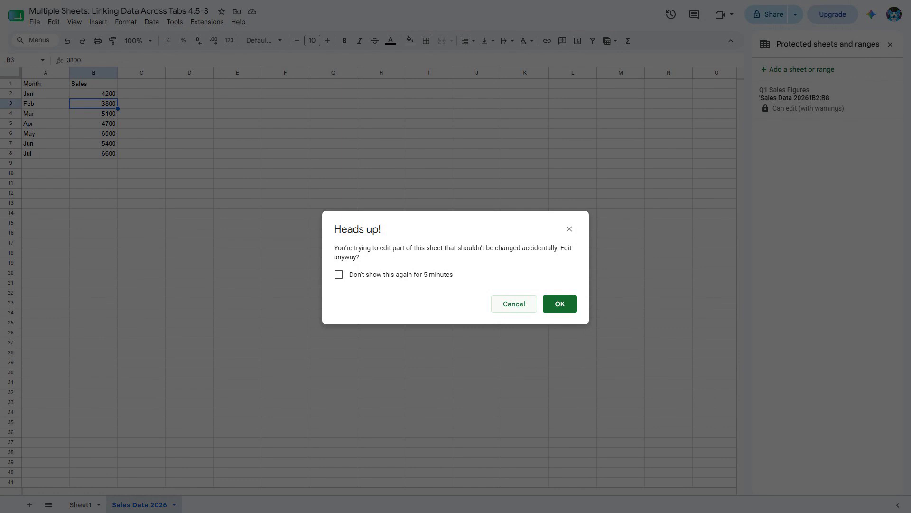
key(Return)
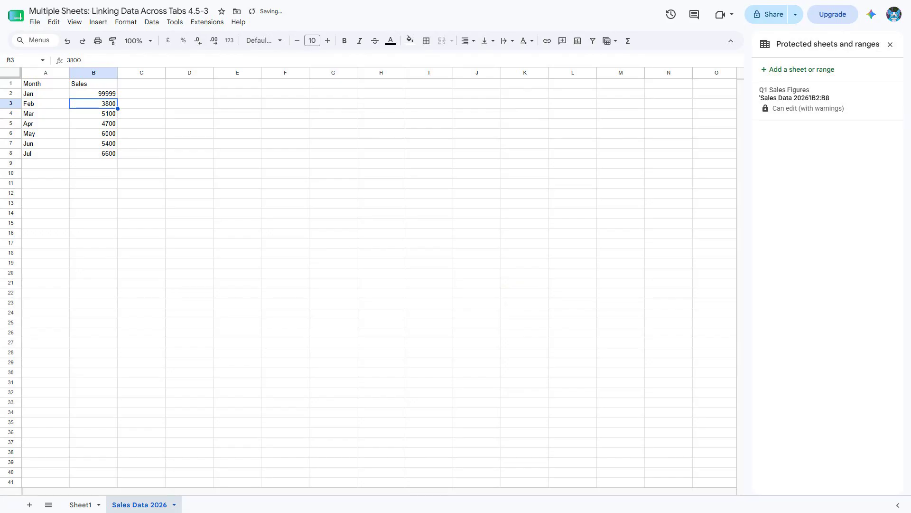
- Set the Jan sales in B2 back to 4200
click(93, 93)
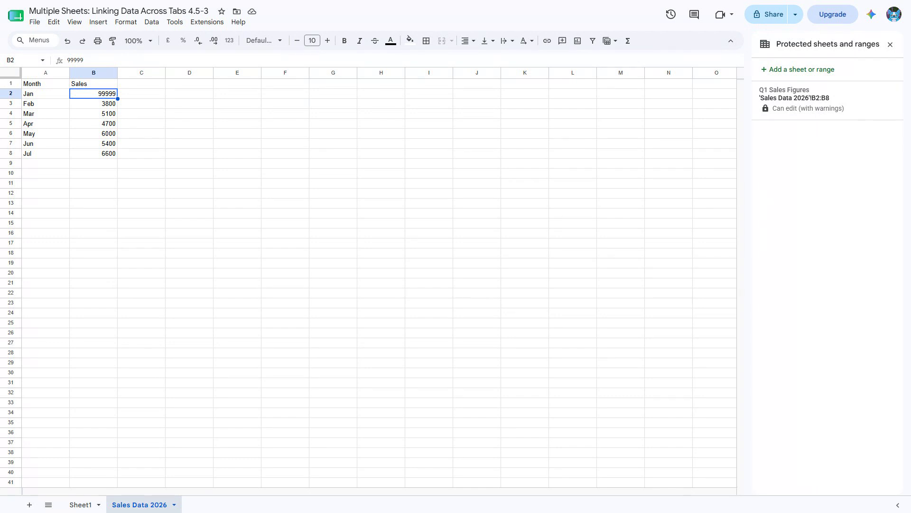
text(4200)
key(Return)
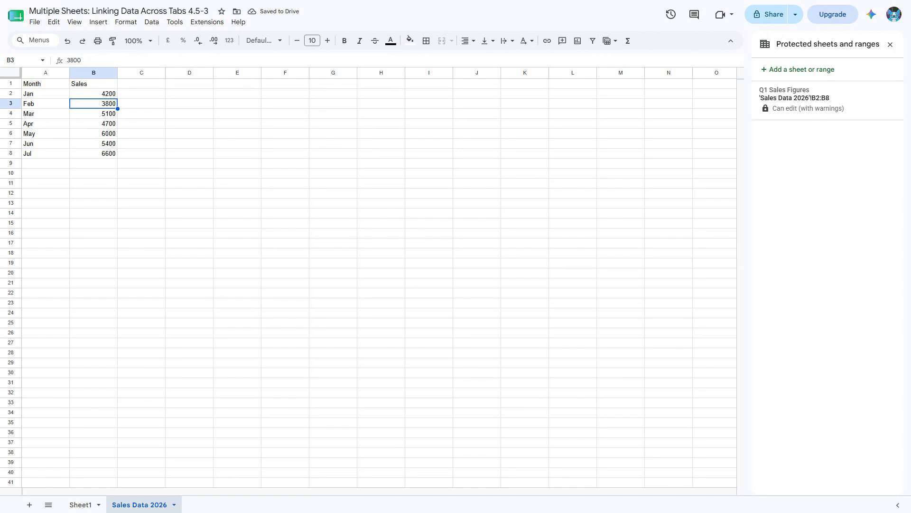
- Change the Q1 Sales Figures permissions for B2:B8 to restrict who can edit, using Custom with only the own account as editor
click(22, 60)
text(B2:B8)
key(Return)
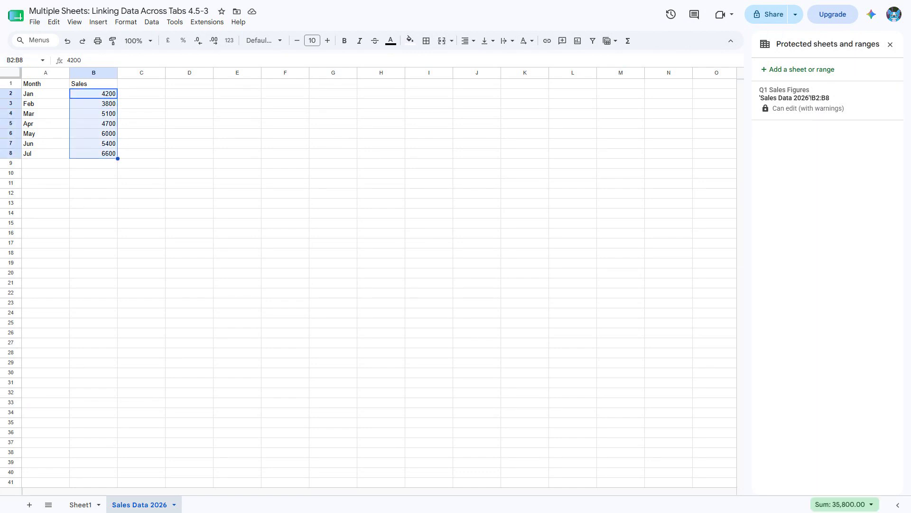
click(802, 98)
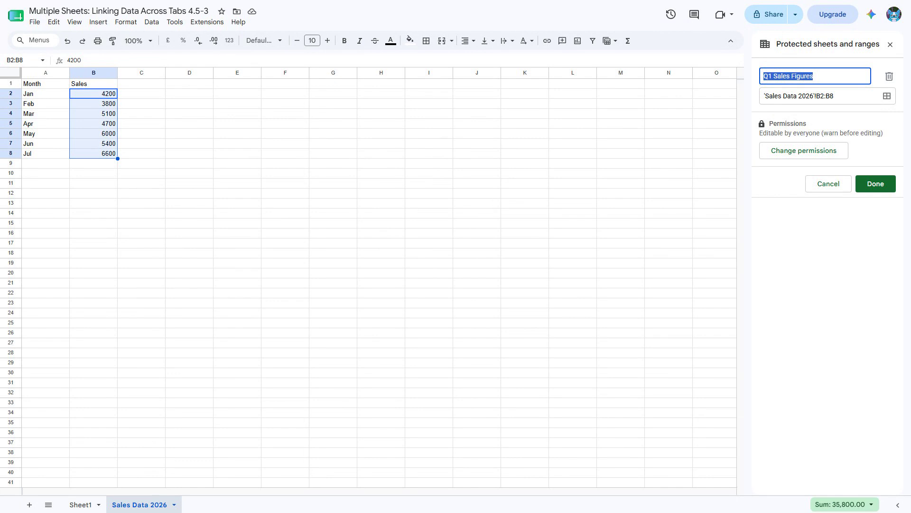
click(804, 150)
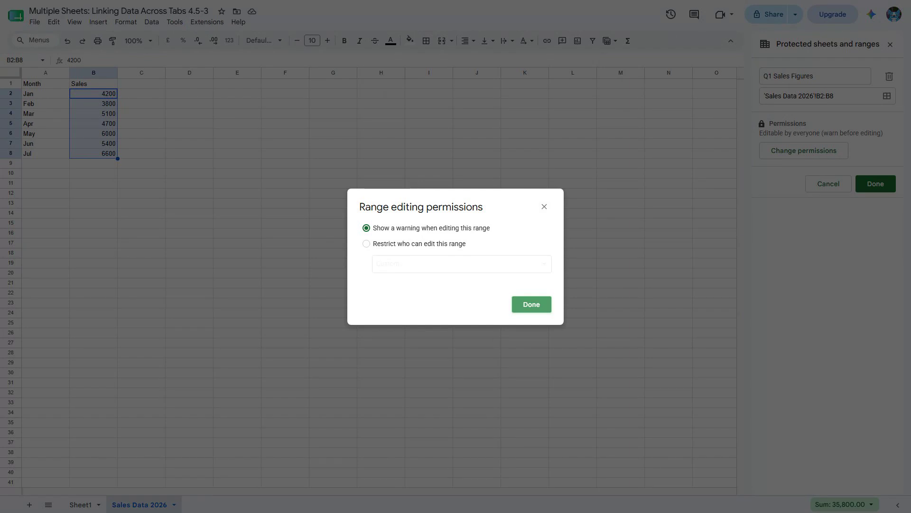
click(366, 243)
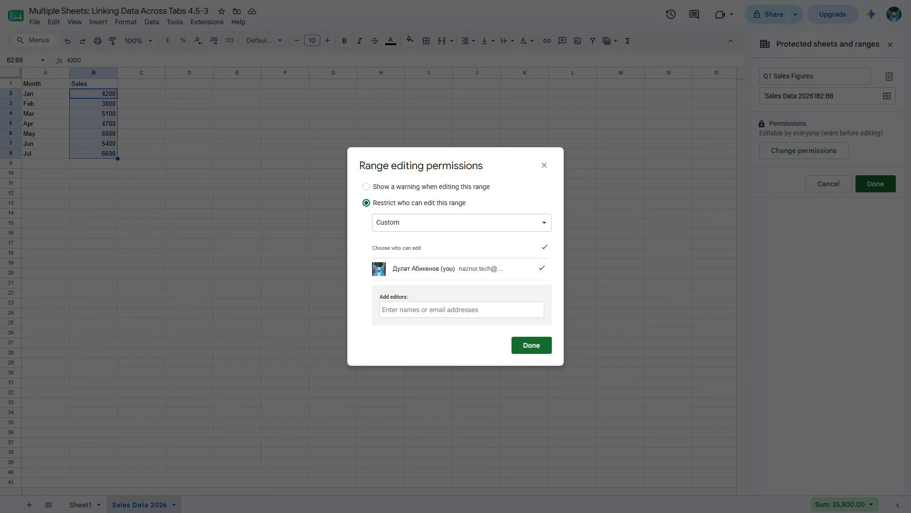
click(532, 345)
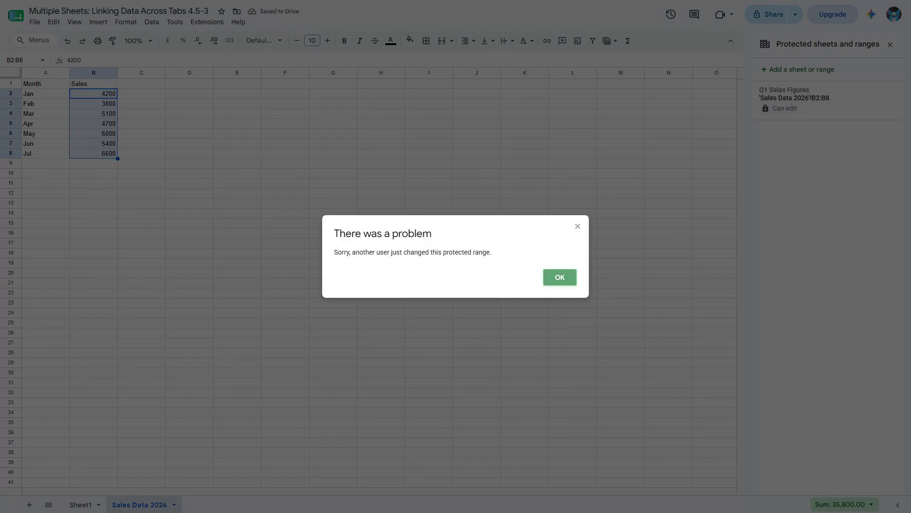
key(Return)
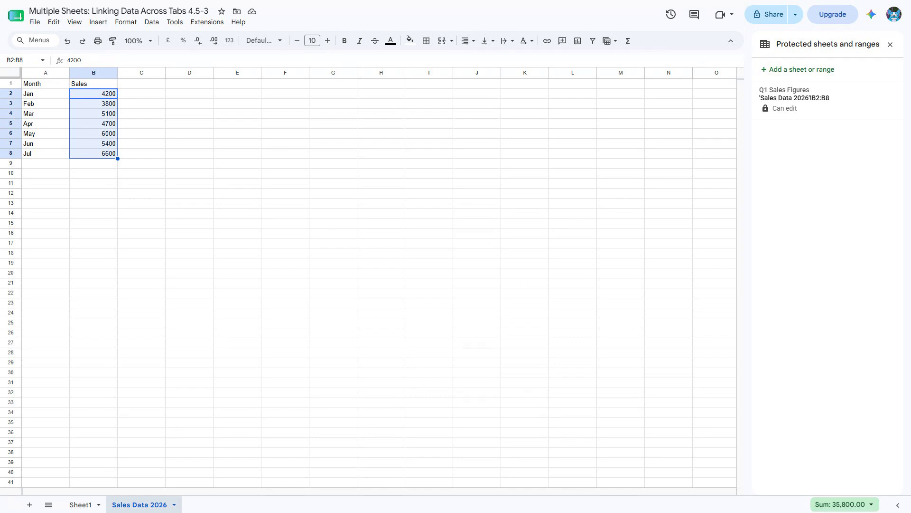
- Protect the whole Sales Data 2026 sheet except cells A2:A8, restricting editing to "Only you"
click(797, 70)
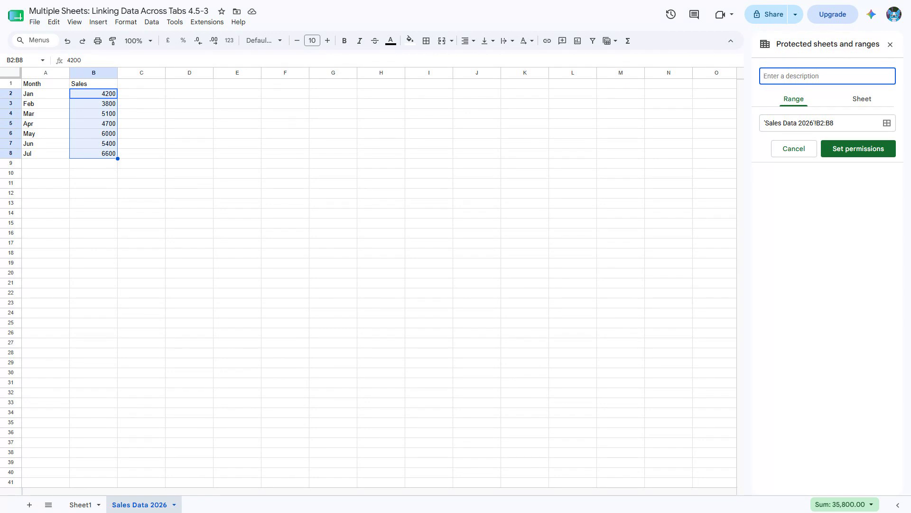
click(862, 98)
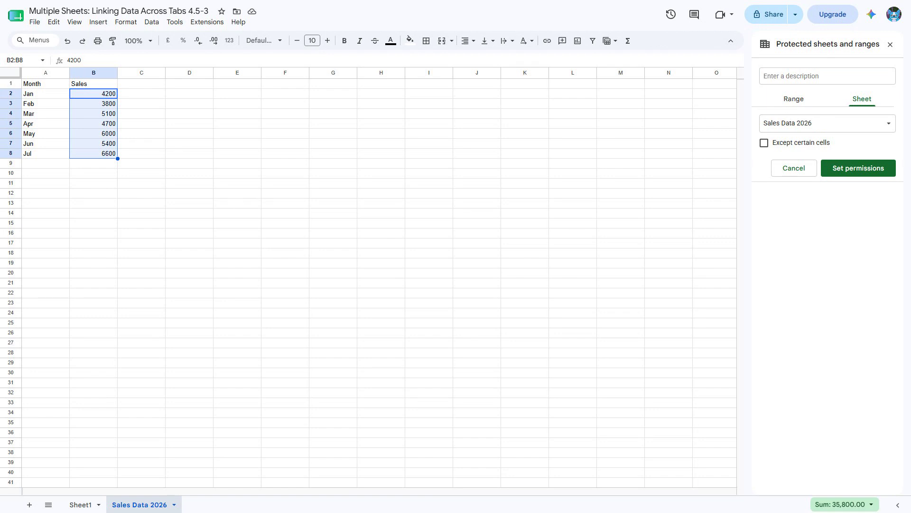
click(764, 143)
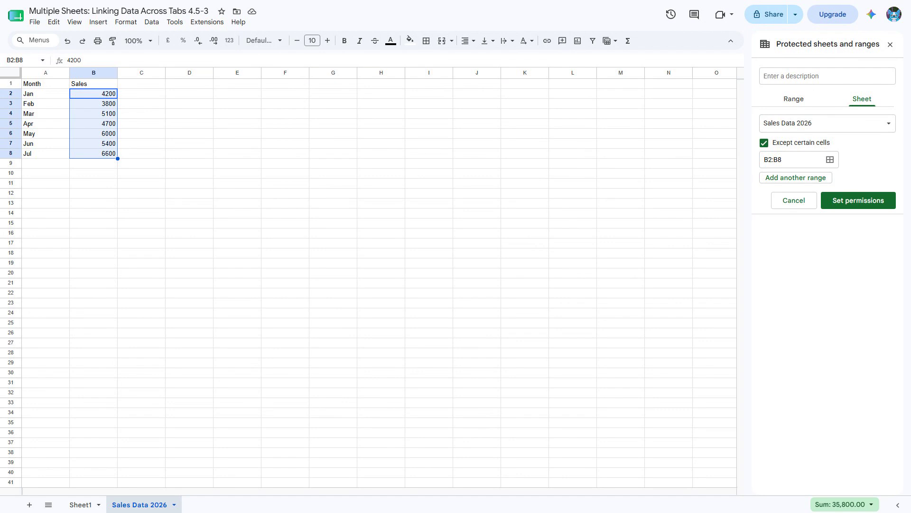
triple_click(793, 160)
text(A2:A8)
click(858, 200)
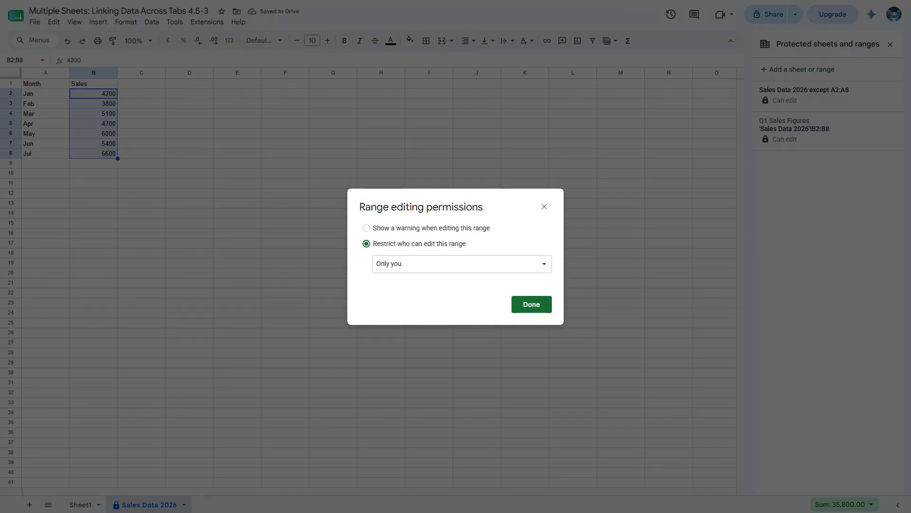
click(531, 304)
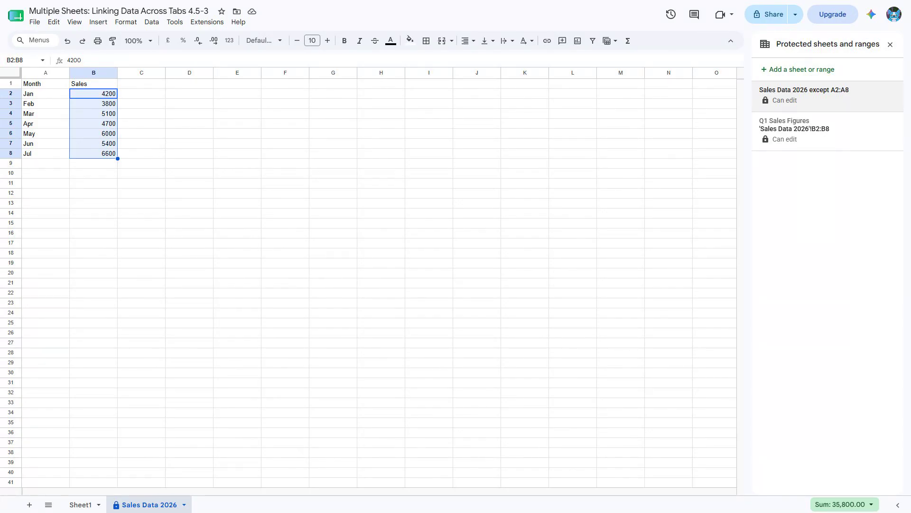
- Change the month name in the unprotected cell A2 to "January"
click(22, 61)
text(A2)
key(Return)
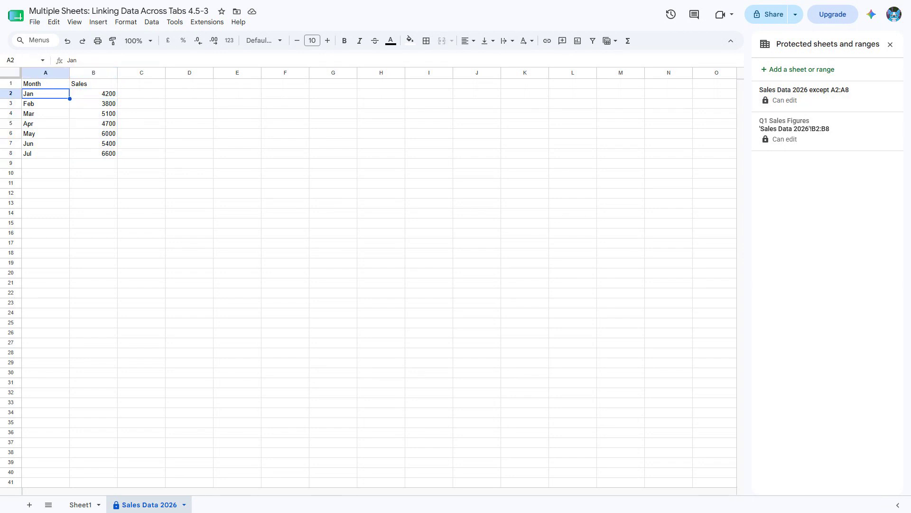
text(January)
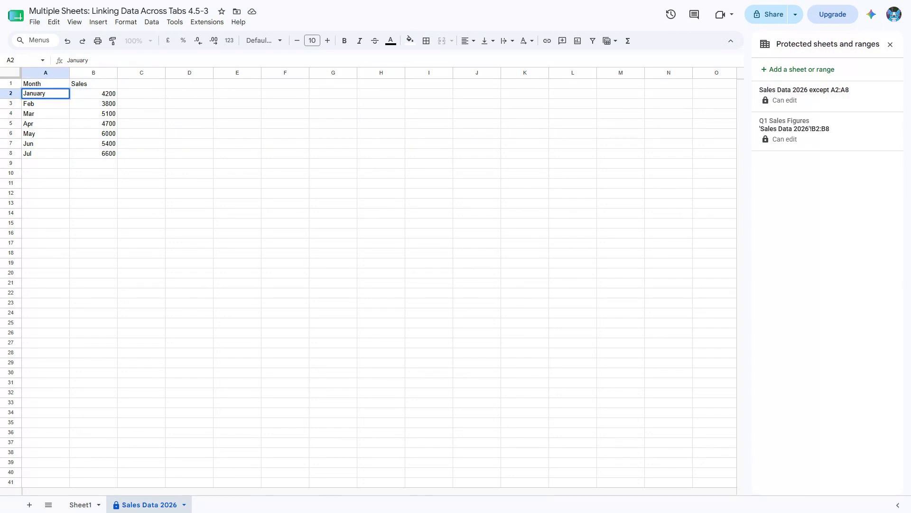
key(Return)
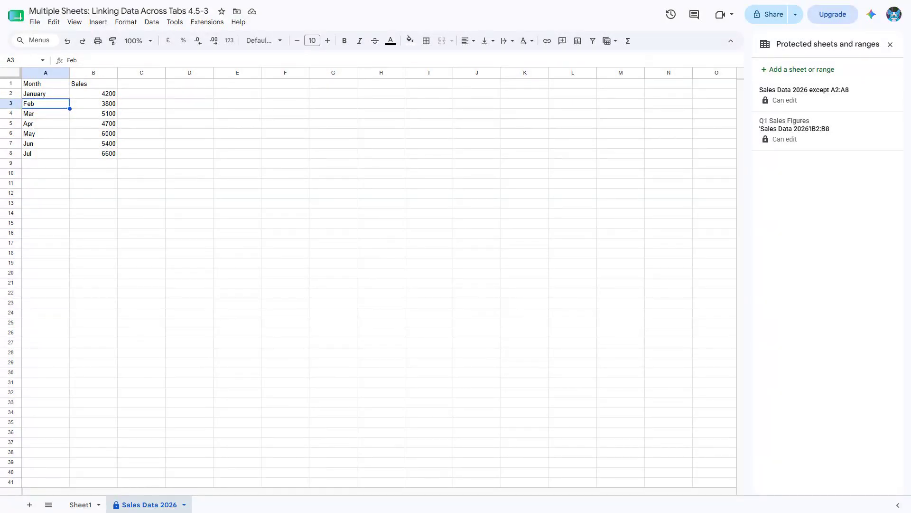
click(23, 61)
text(B1)
key(Return)
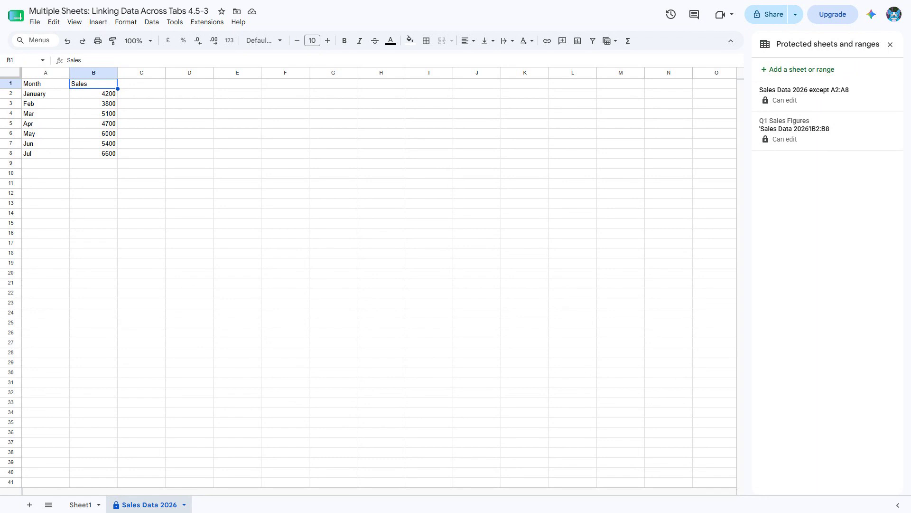
click(46, 83)
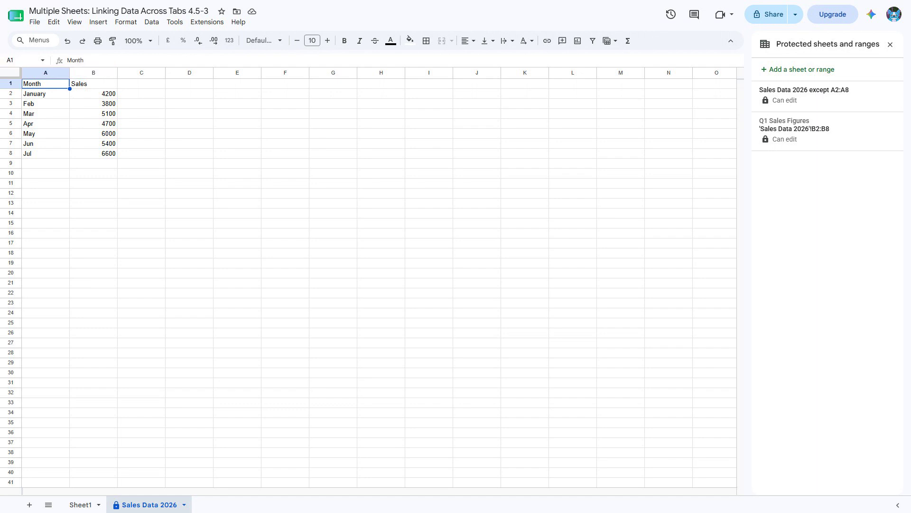